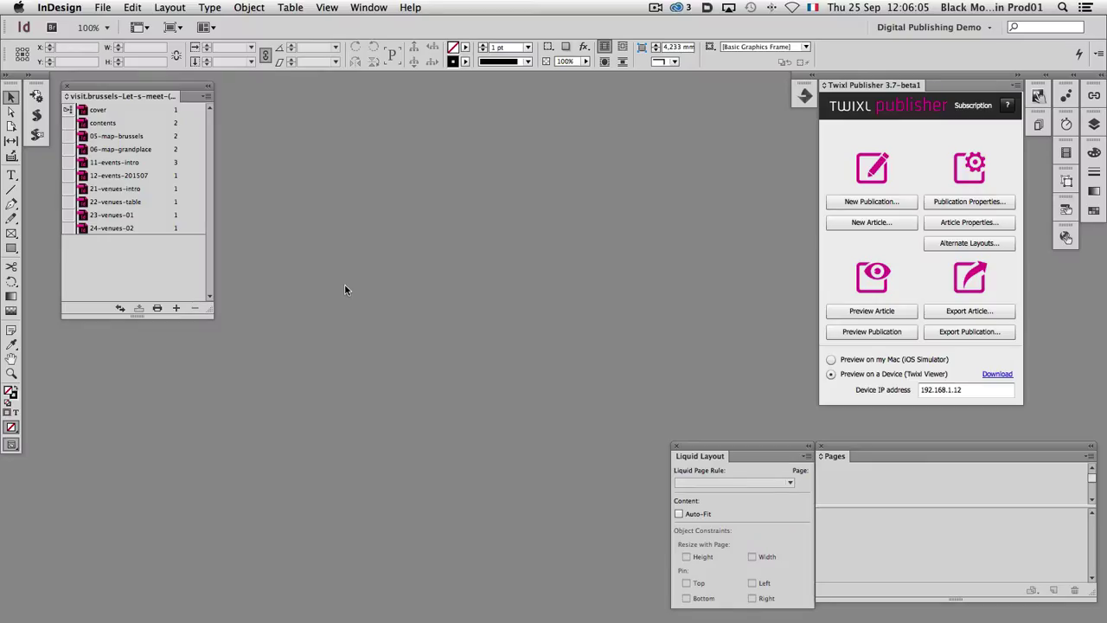
# Step: Open the cover document from the visit.brussels book's document list
pyautogui.doubleClick(100, 114)
pyautogui.press('super+w')
pyautogui.doubleClick(104, 123)
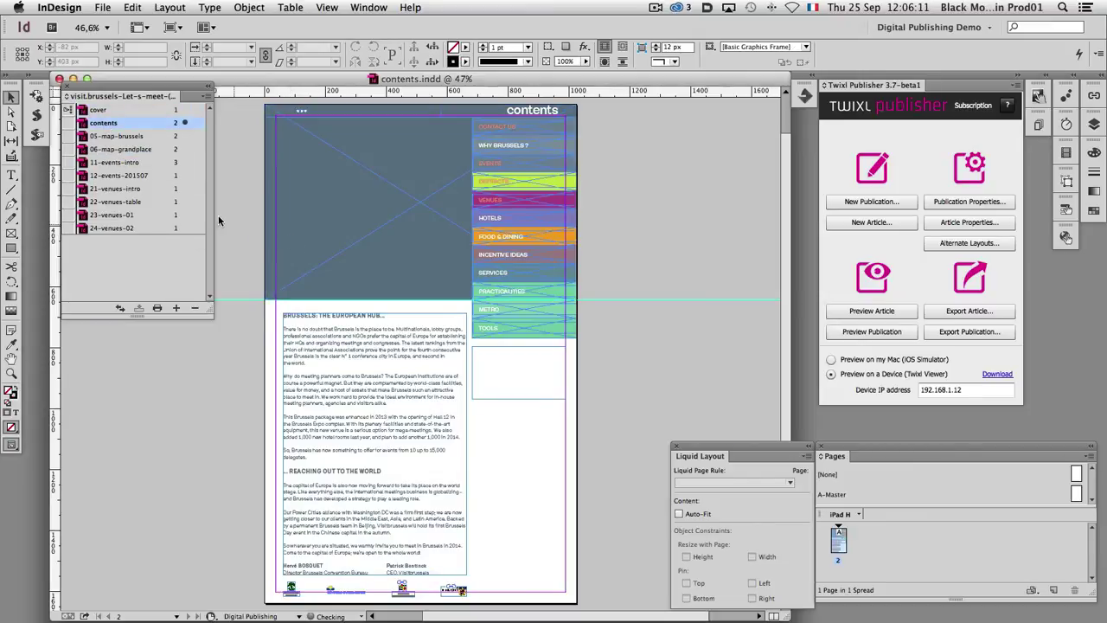
pyautogui.press('super+w')
pyautogui.doubleClick(103, 136)
pyautogui.press('super+w')
pyautogui.doubleClick(121, 149)
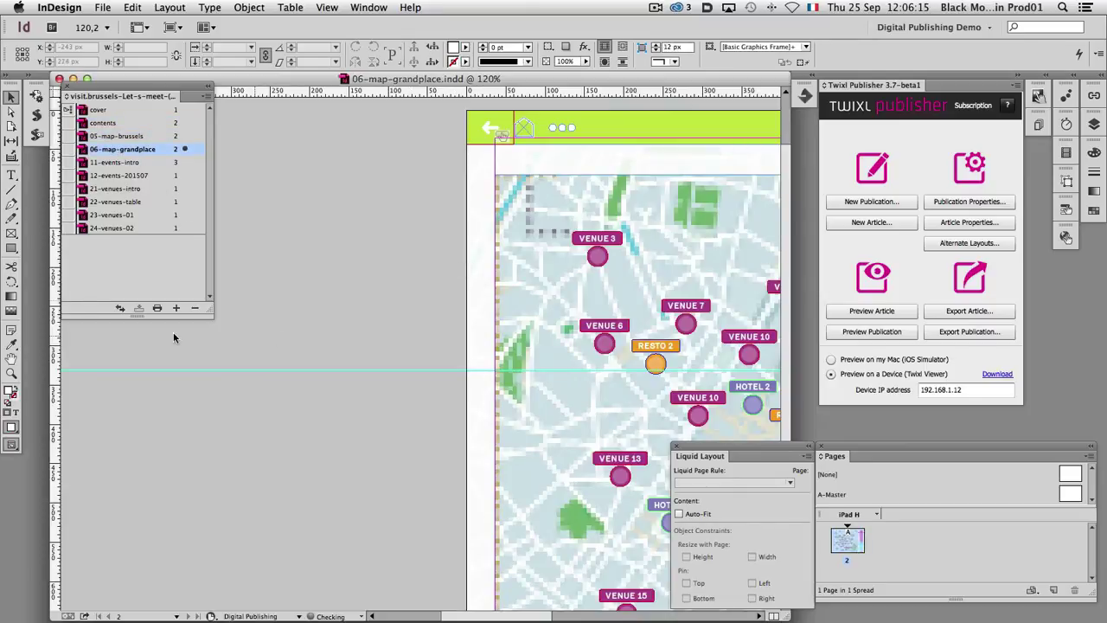
pyautogui.press('super+0')
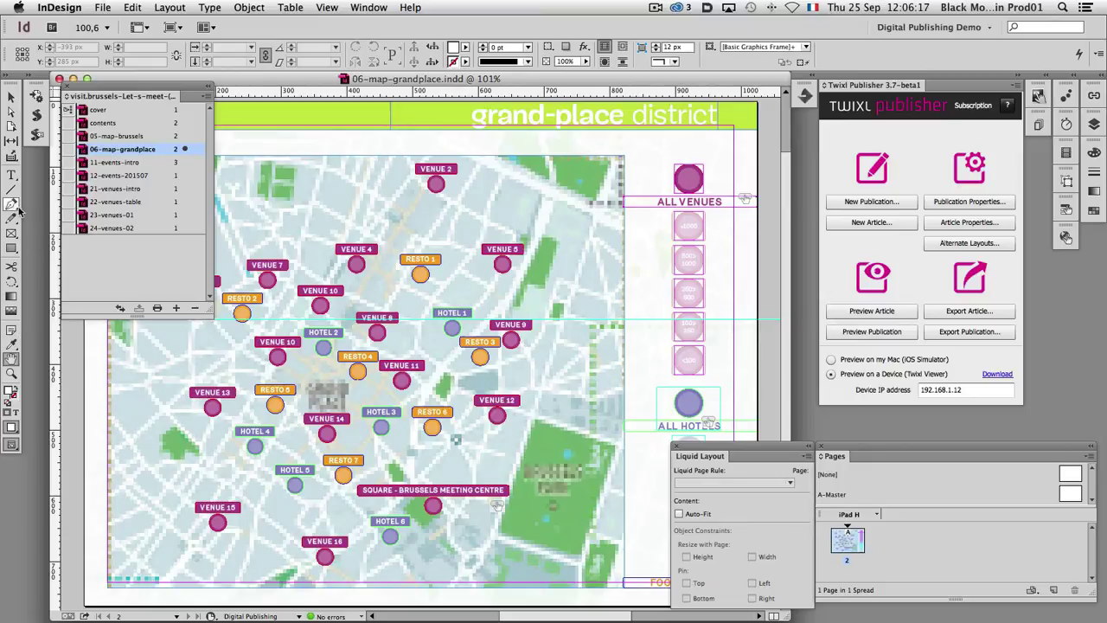
pyautogui.press('super+w')
pyautogui.doubleClick(116, 161)
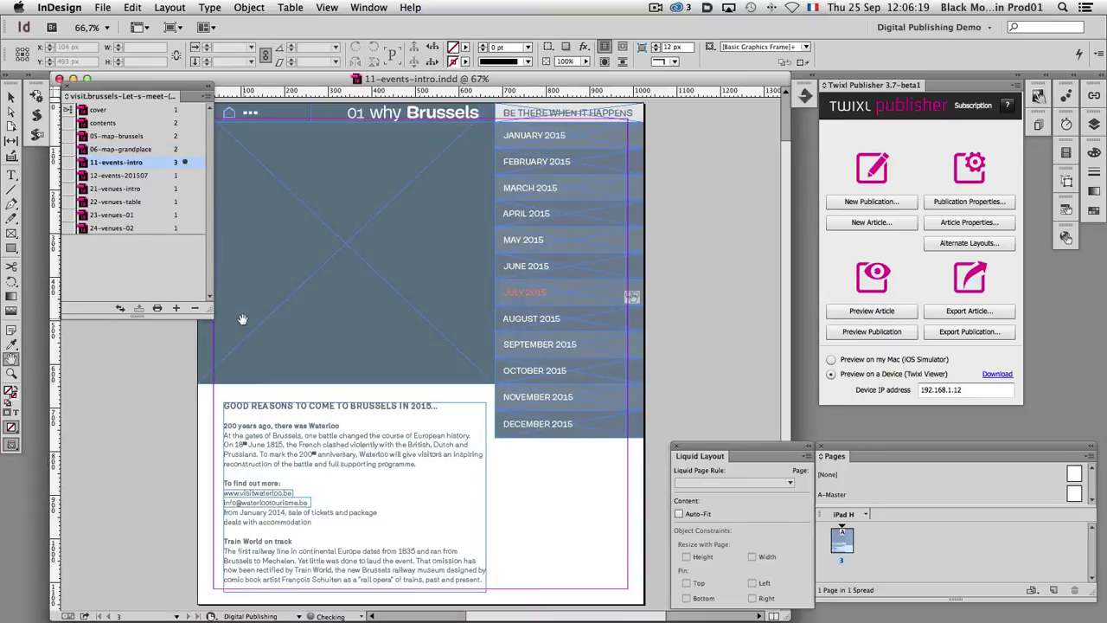
pyautogui.doubleClick(117, 174)
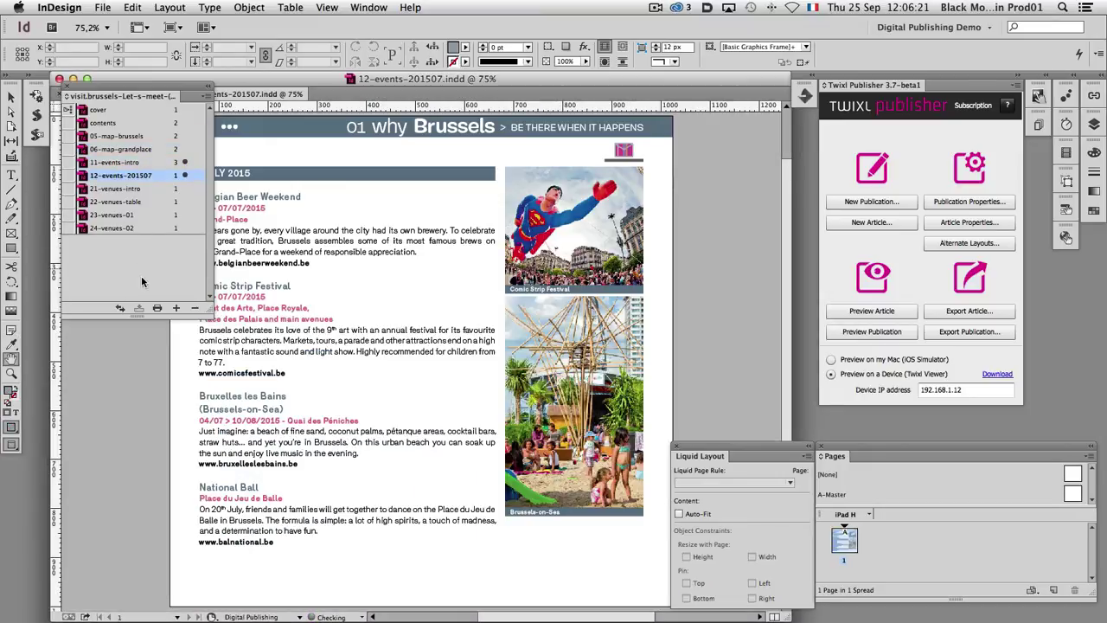
pyautogui.doubleClick(108, 189)
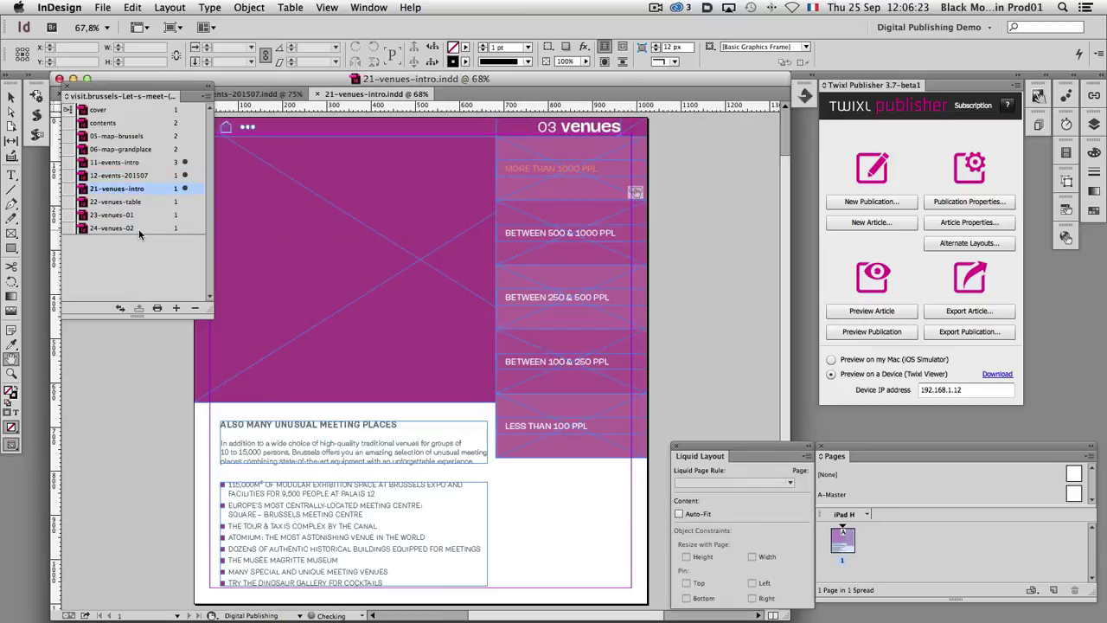
pyautogui.click(117, 203)
pyautogui.doubleClick(117, 205)
pyautogui.click(115, 218)
pyautogui.doubleClick(115, 216)
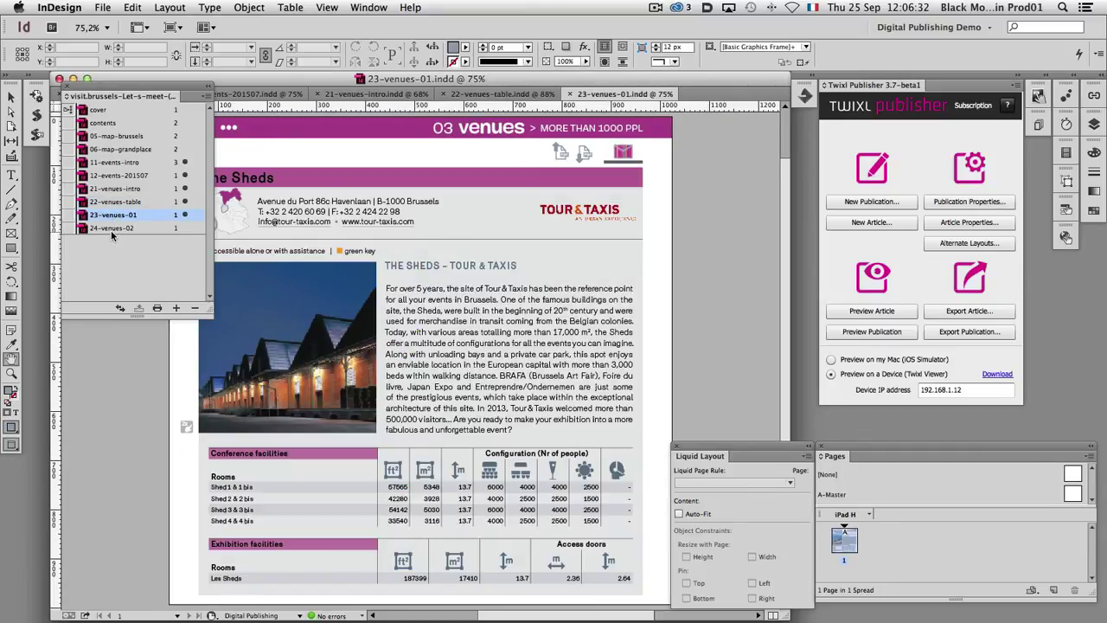
pyautogui.press('super+w')
pyautogui.press('super+w')
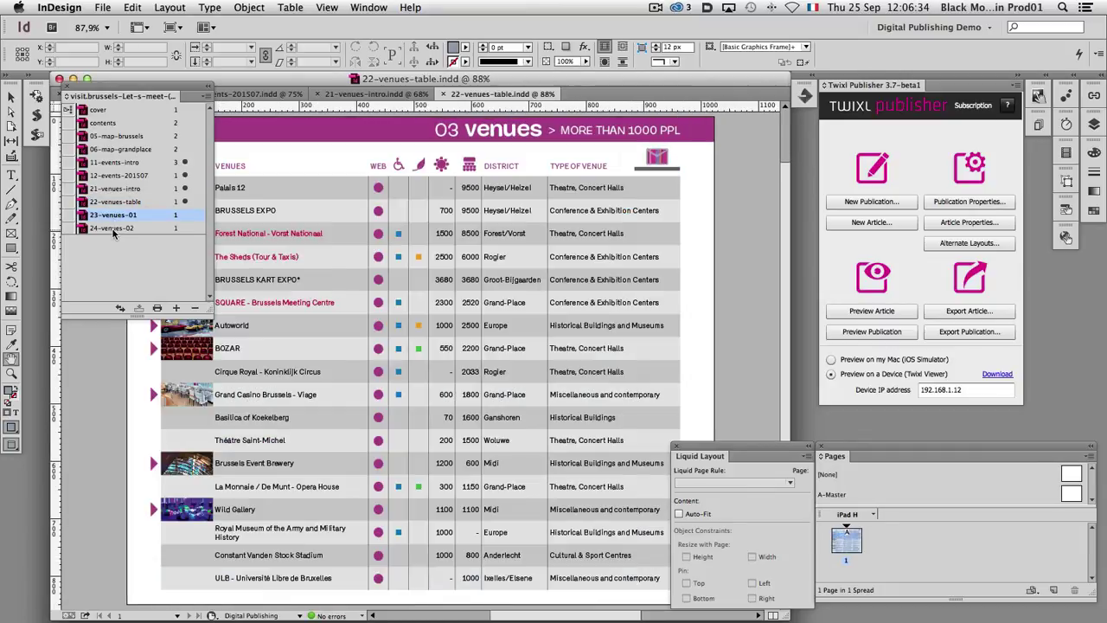
pyautogui.press('super+w')
pyautogui.press('super+w')
pyautogui.press('super+w')
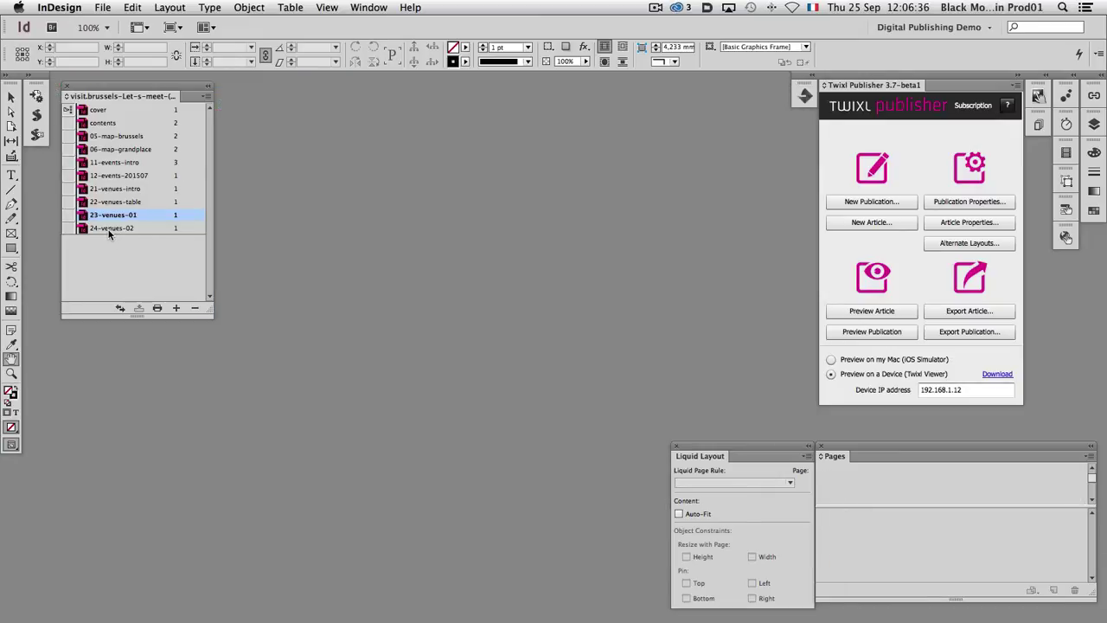
# Step: Export the whole book as a Twixl publication, accepting the preflight warning and confirming Publication Properties
pyautogui.click(112, 253)
pyautogui.click(963, 332)
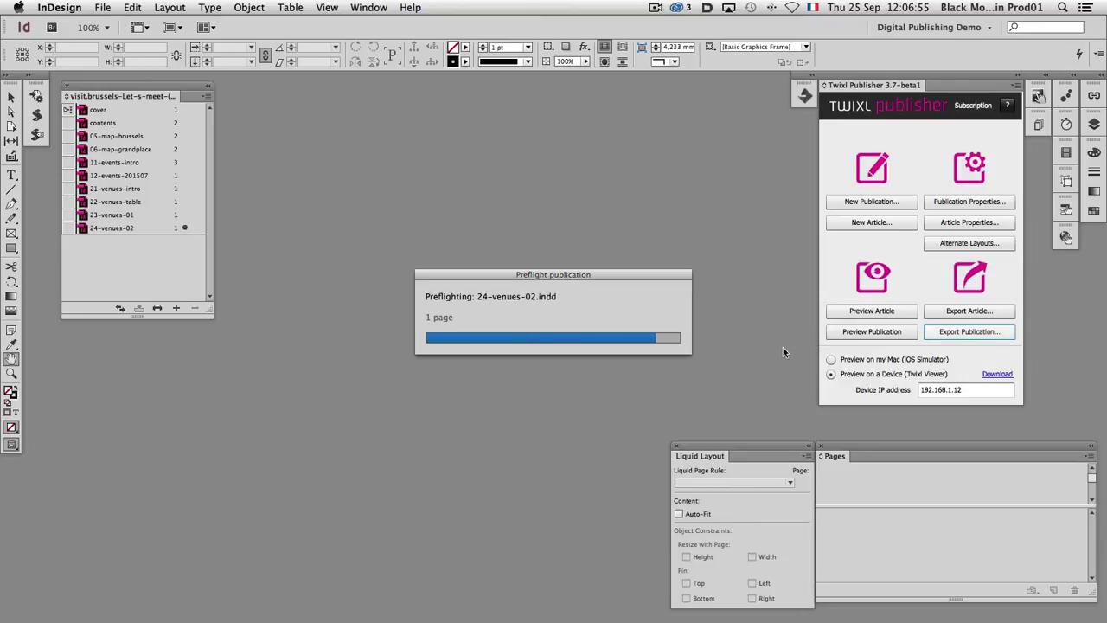
pyautogui.click(674, 353)
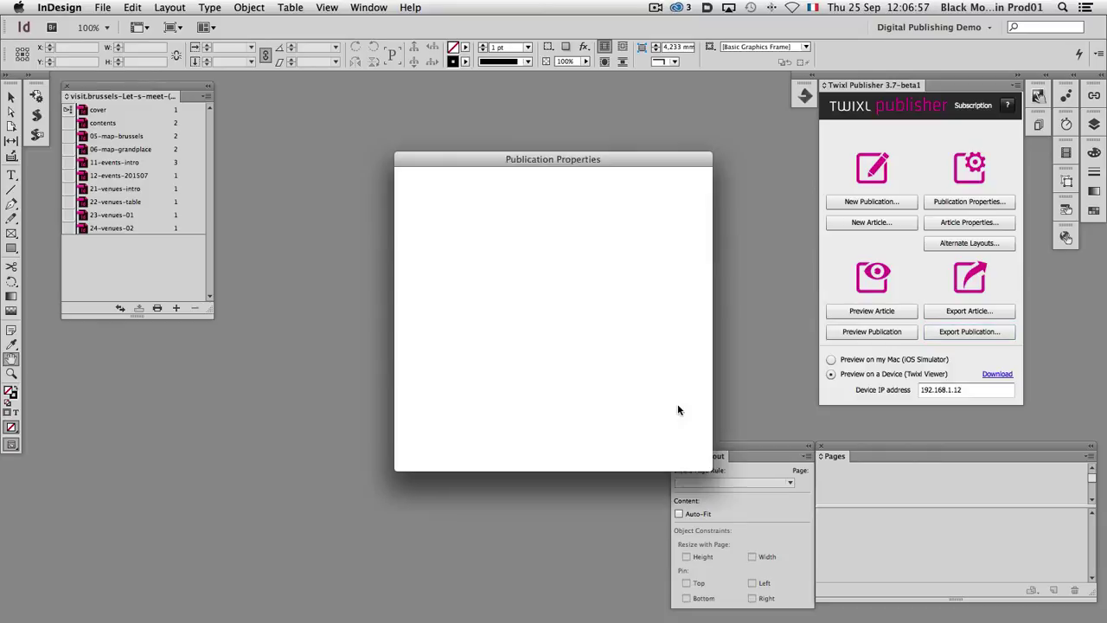
pyautogui.click(662, 463)
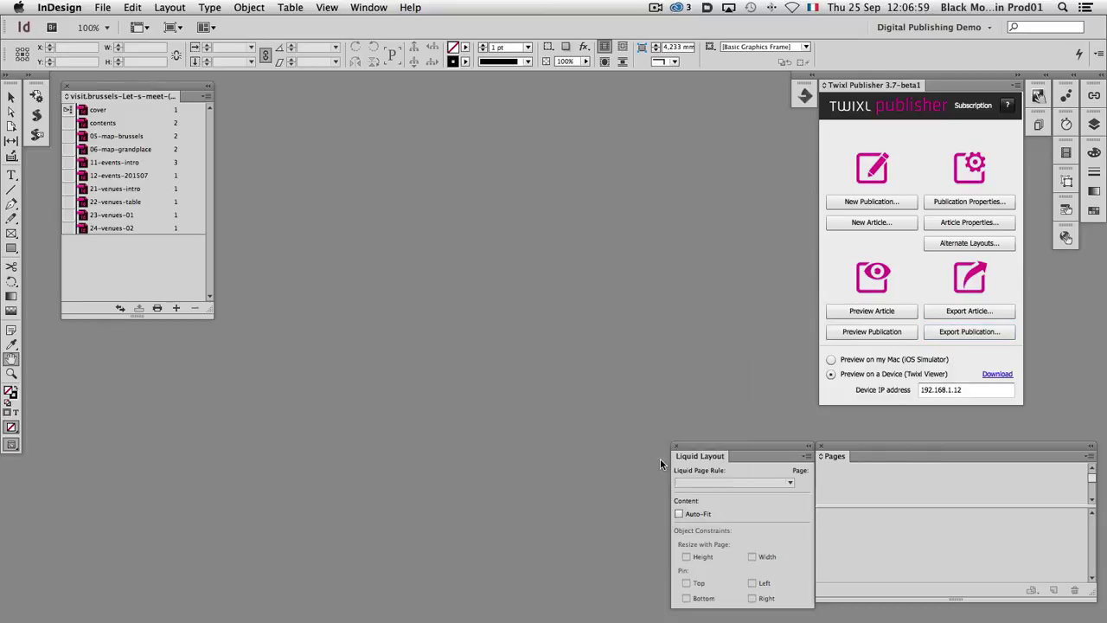
# Step: Save the export into the PUBLICATIONS folder and open the finished result in Twixl Publisher
pyautogui.doubleClick(652, 219)
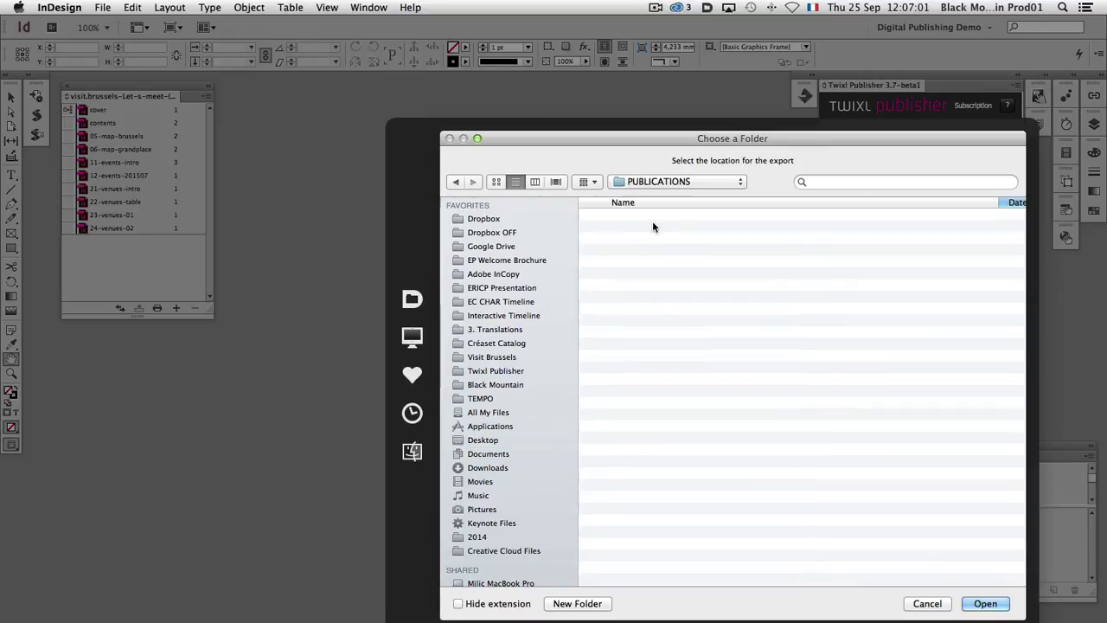
pyautogui.press('Return')
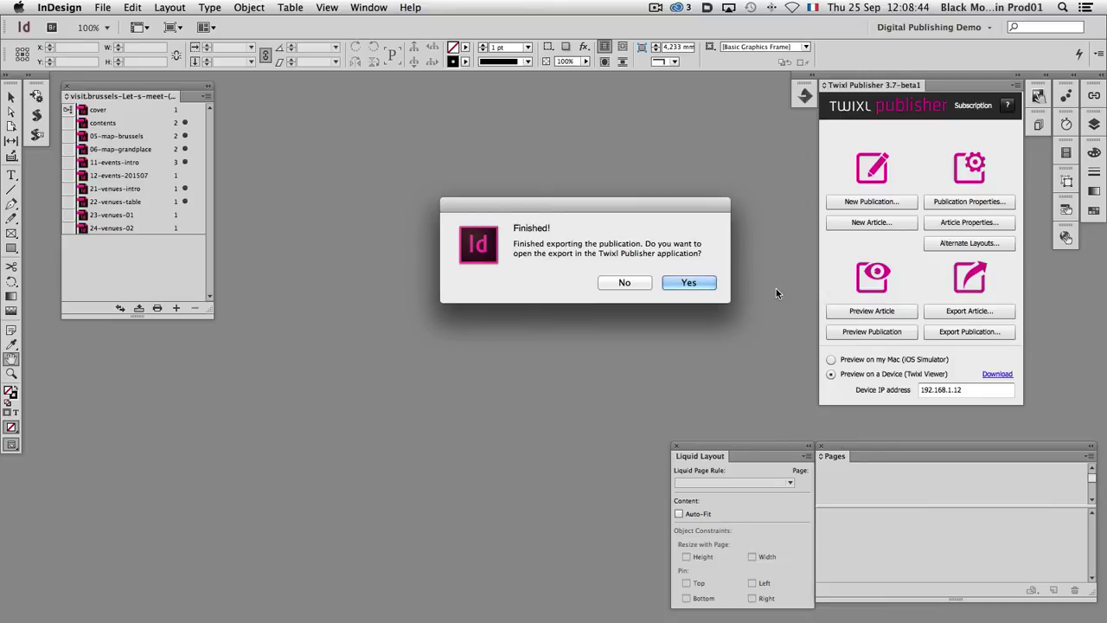
pyautogui.click(700, 283)
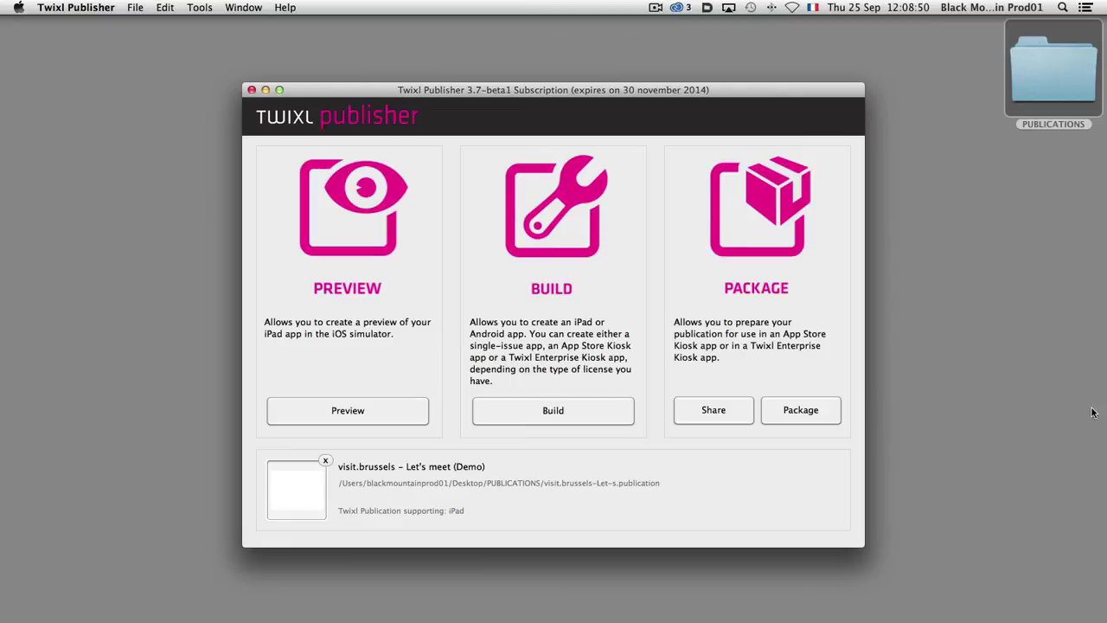
# Step: Inspect the exported .publication file in the PUBLICATIONS folder, then bring up the Share form
pyautogui.doubleClick(1050, 78)
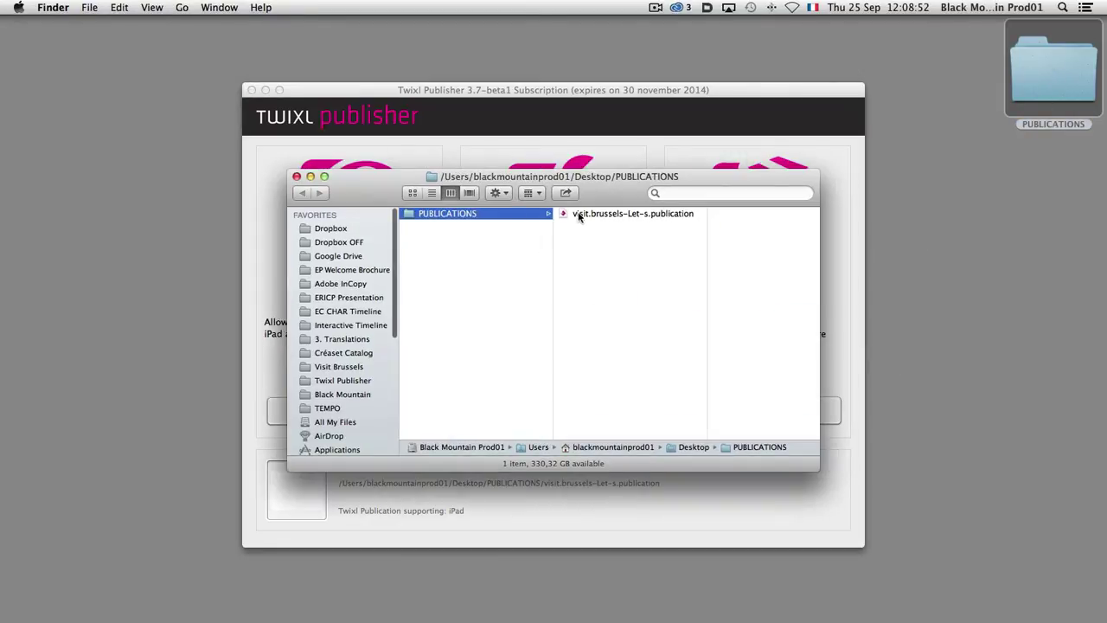
pyautogui.click(579, 216)
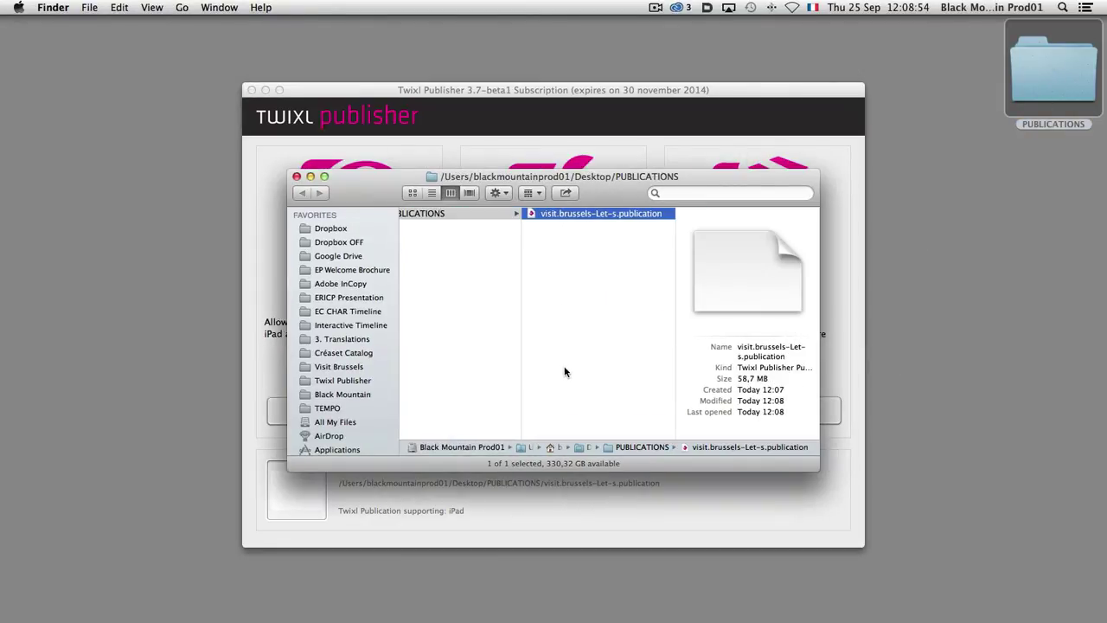
pyautogui.press('super+w')
pyautogui.click(746, 229)
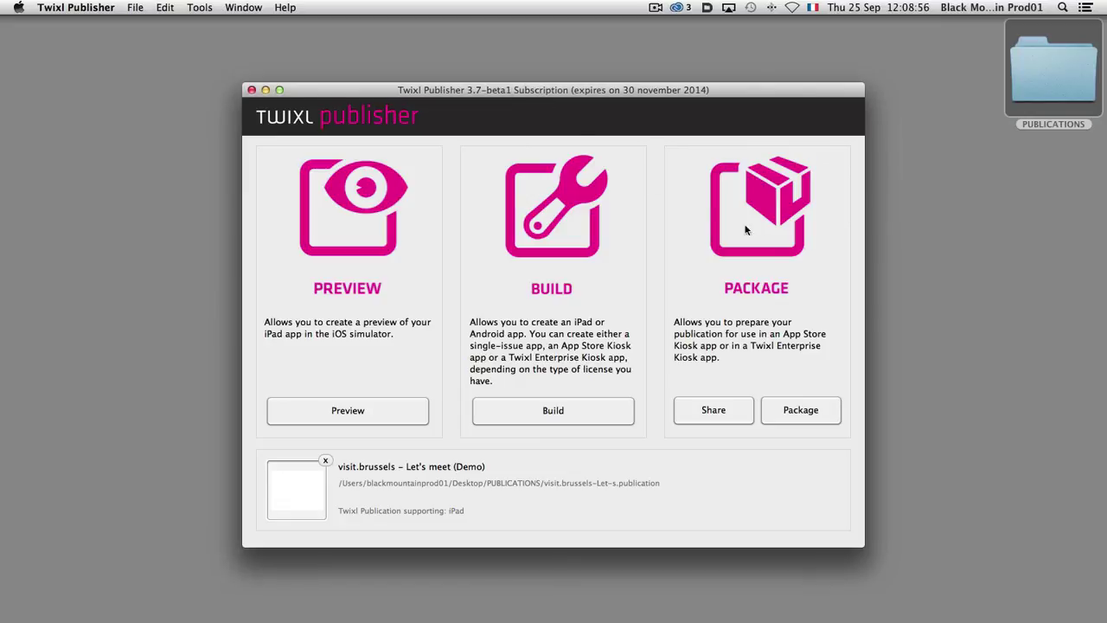
pyautogui.click(717, 420)
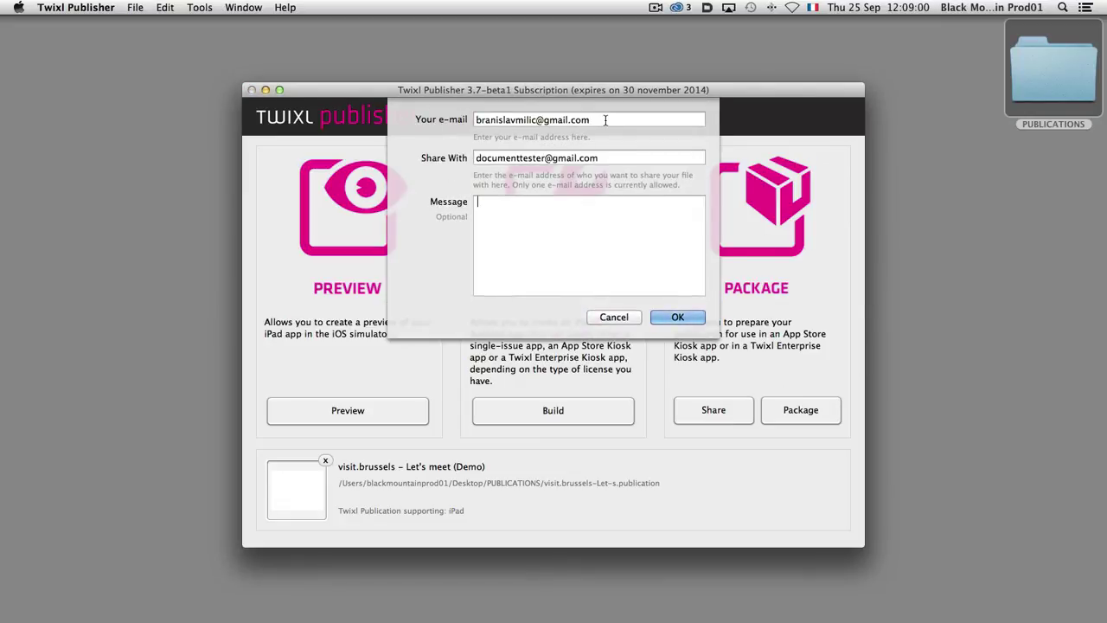
# Step: Check the sender and recipient addresses, add the message 'Here's the new version (2.0).', and send
pyautogui.tripleClick(605, 120)
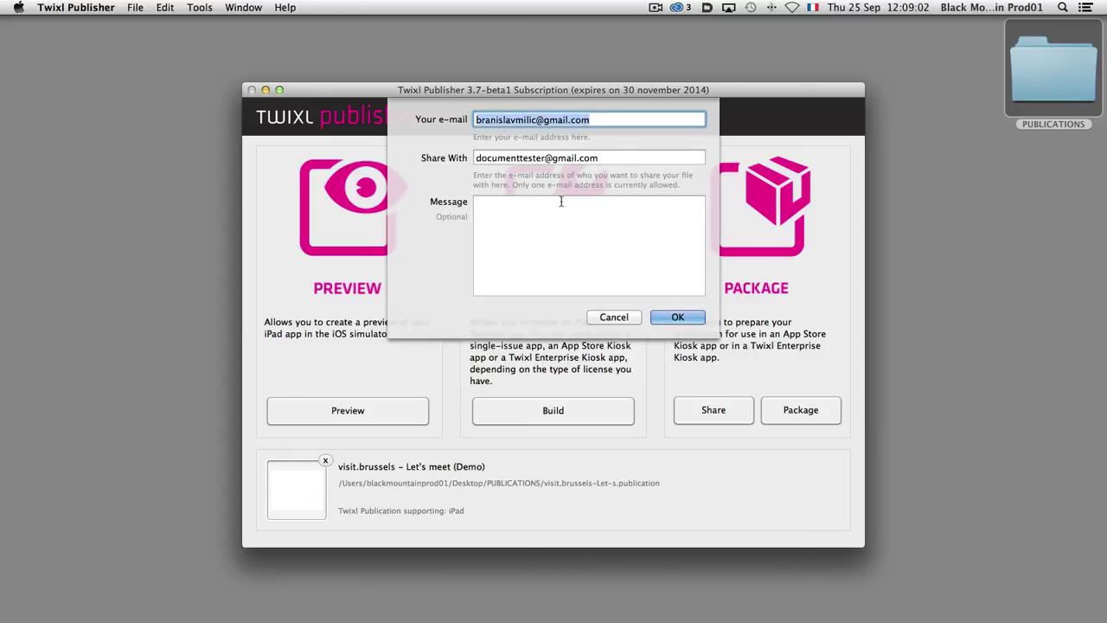
pyautogui.tripleClick(644, 158)
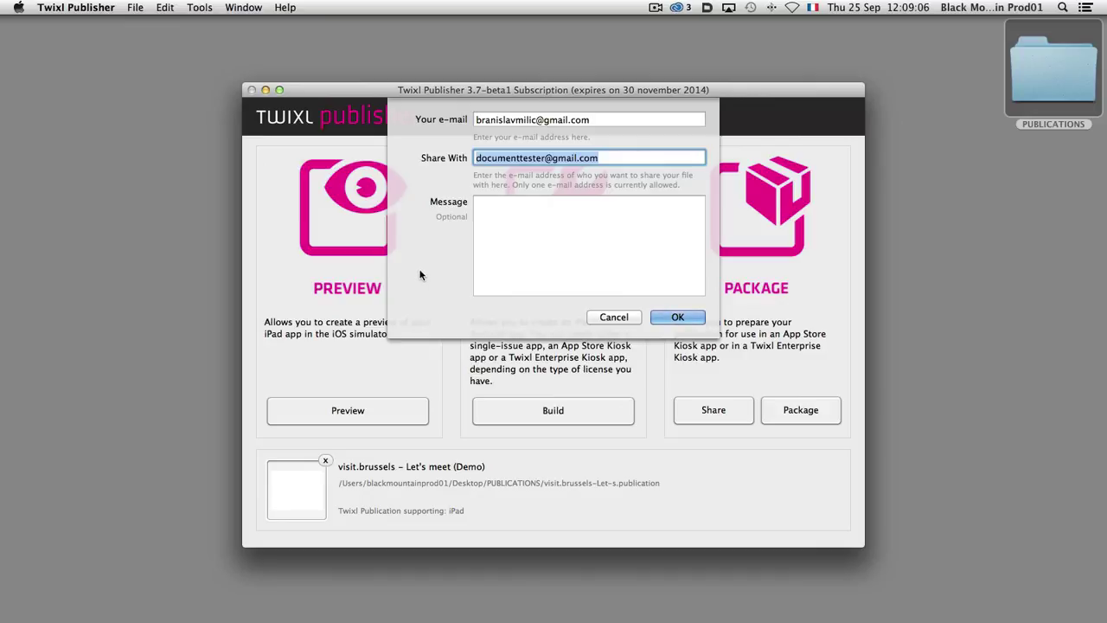
pyautogui.click(511, 239)
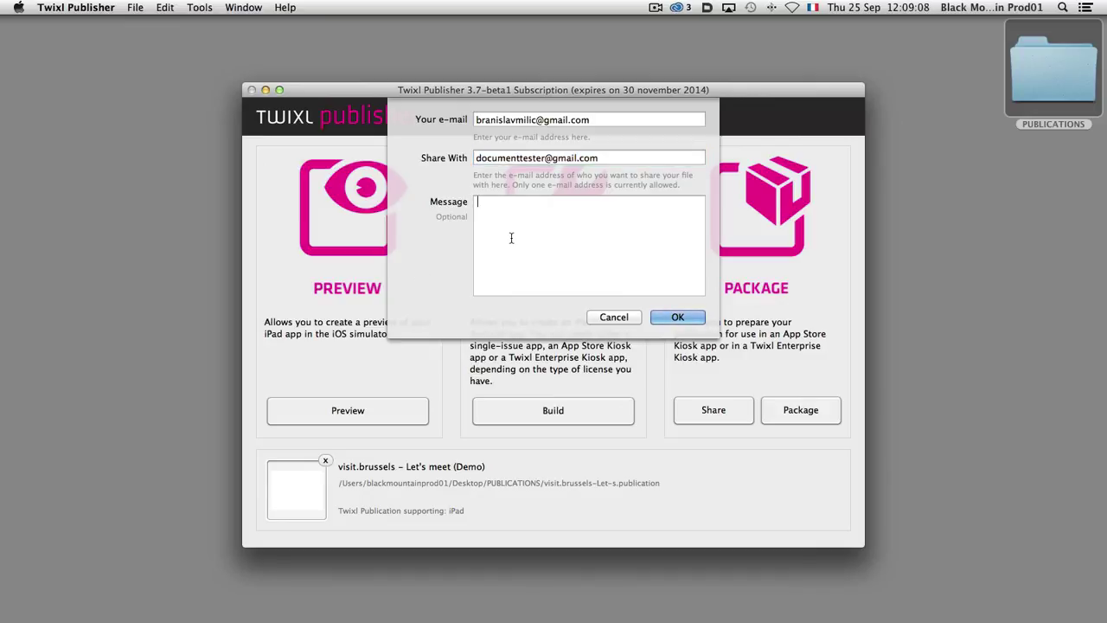
pyautogui.write("Here's the new version (2.0).")
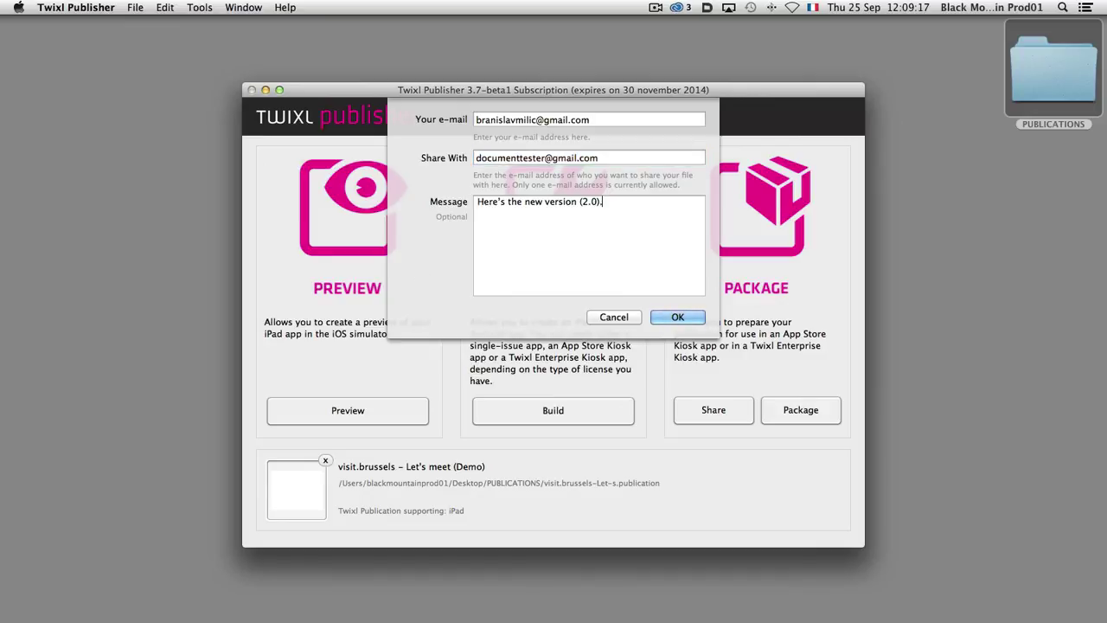
pyautogui.click(675, 316)
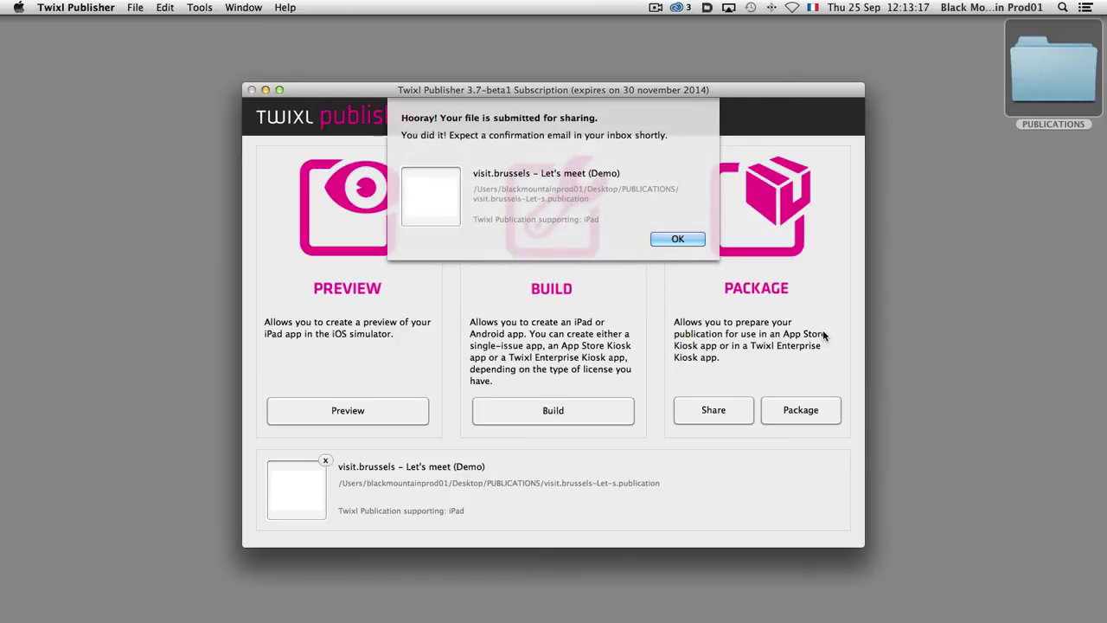
pyautogui.click(676, 238)
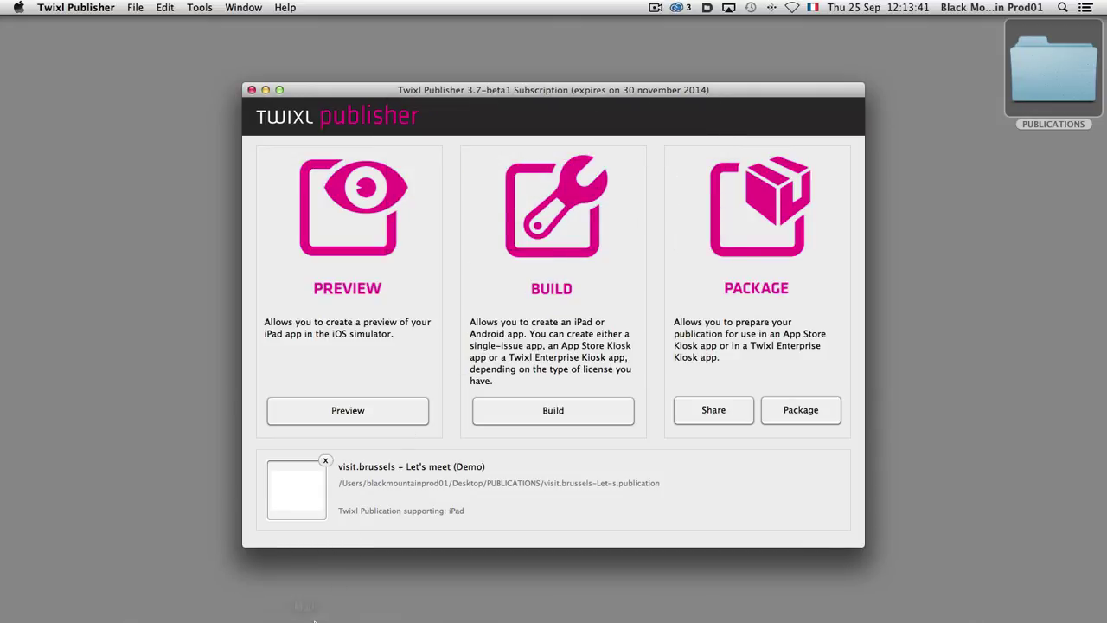
# Step: Find the Twixl Publisher share message in Mail and open it on the iPad
pyautogui.click(304, 617)
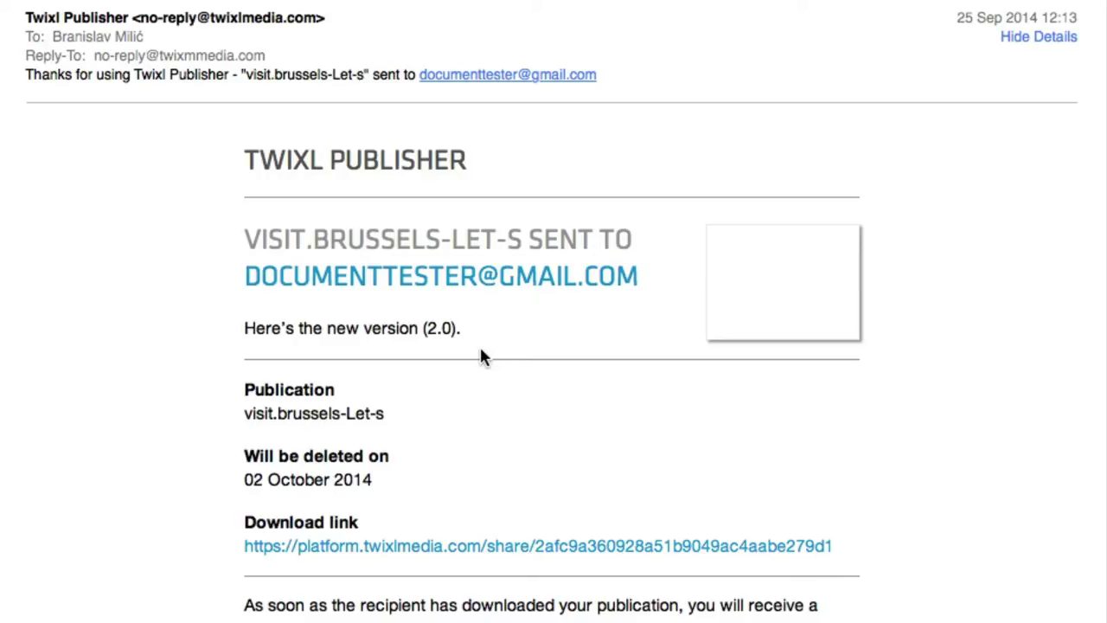
pyautogui.scroll(-6, 482, 370)
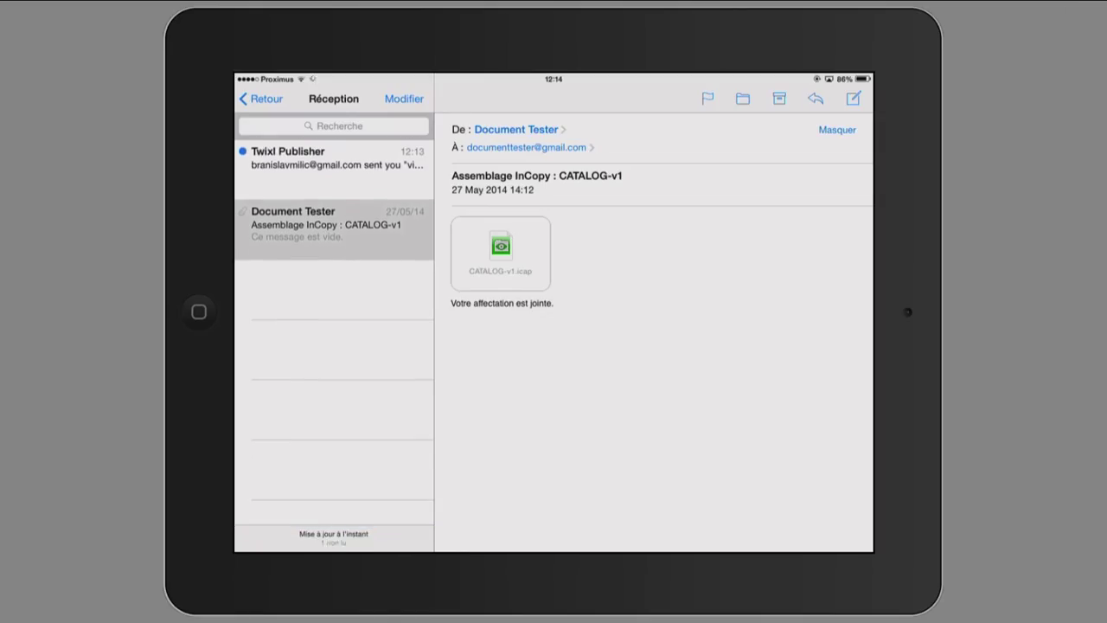
pyautogui.click(337, 160)
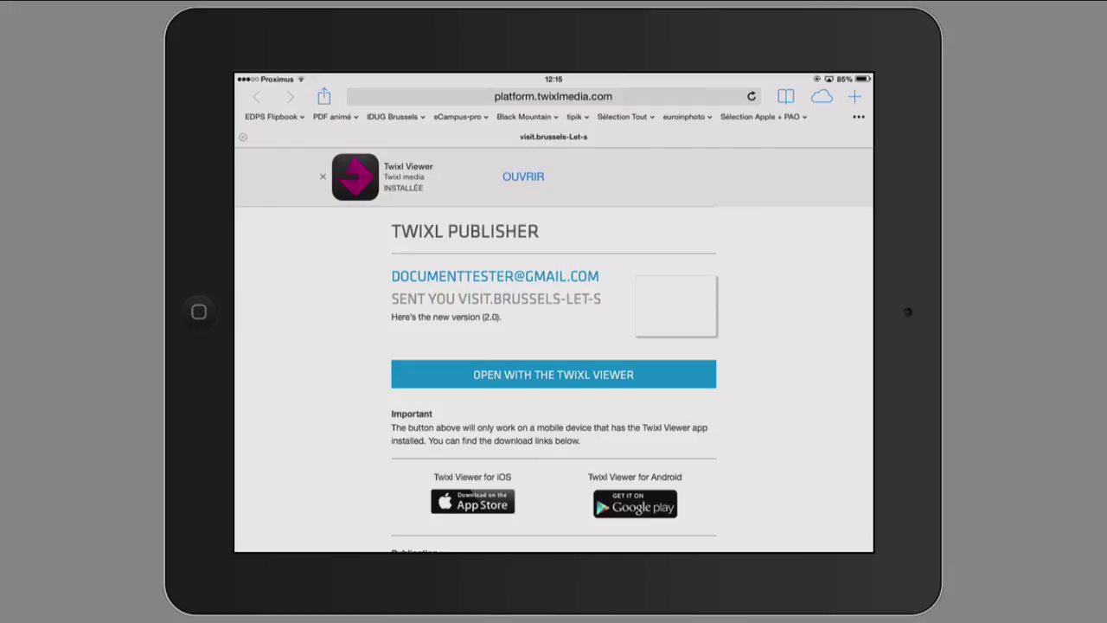
# Step: Open the shared visit.brussels publication in the Twixl Viewer on the iPad
pyautogui.click(554, 373)
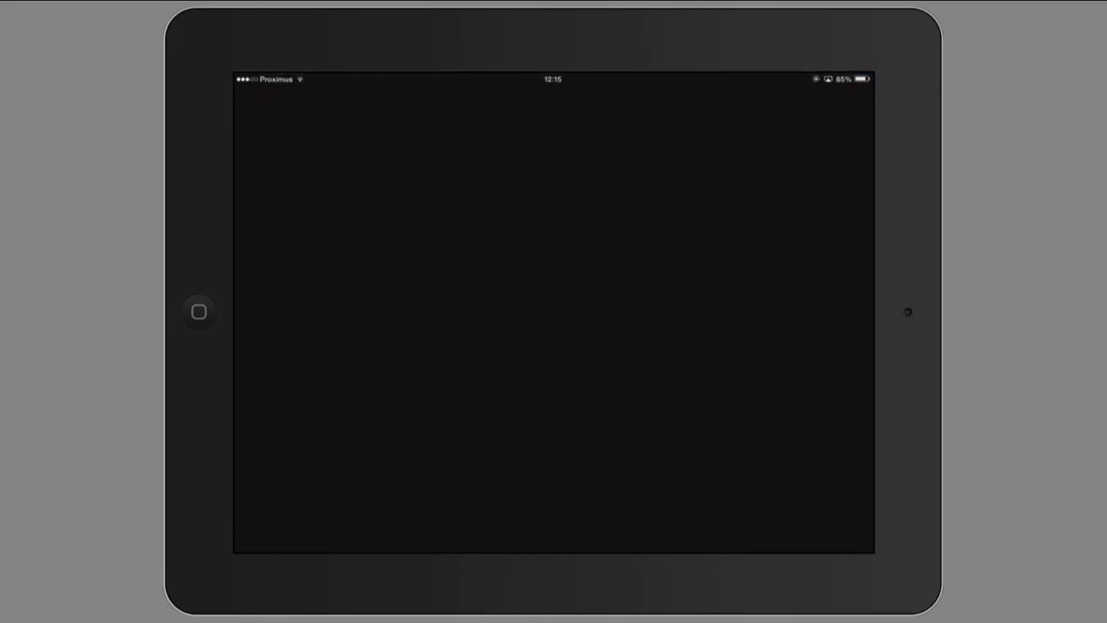